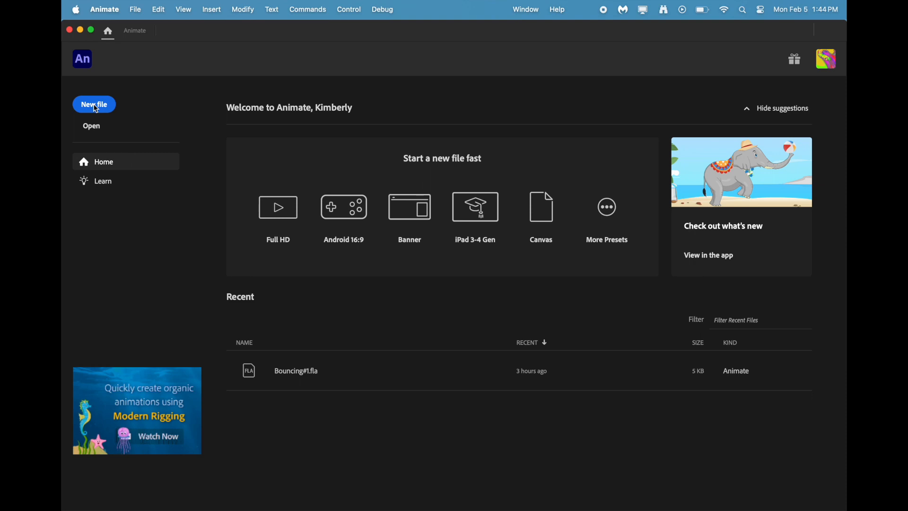
Create a 1920 × 1080 Full HD document and draw a solid blue circle in the upper-left area of the visible stage.
{"action": "left_click", "coordinate": [102, 111]}
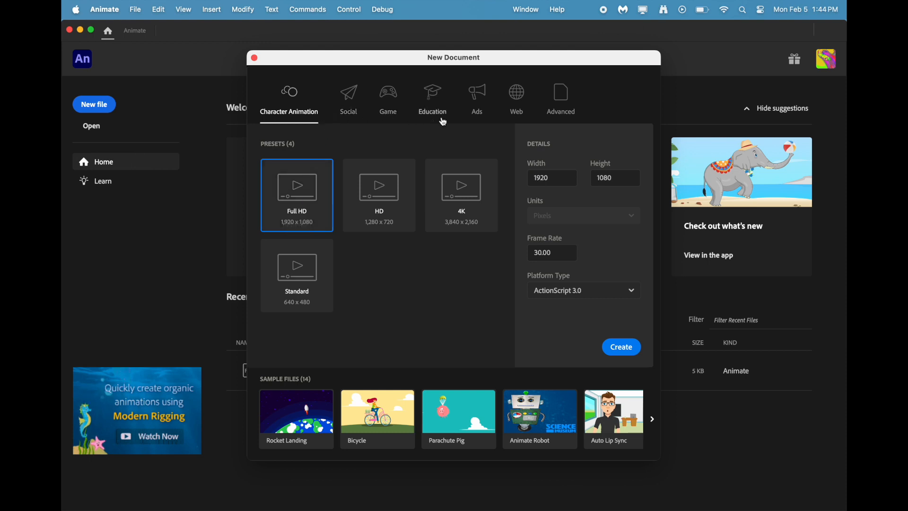
{"action": "left_click", "coordinate": [623, 348]}
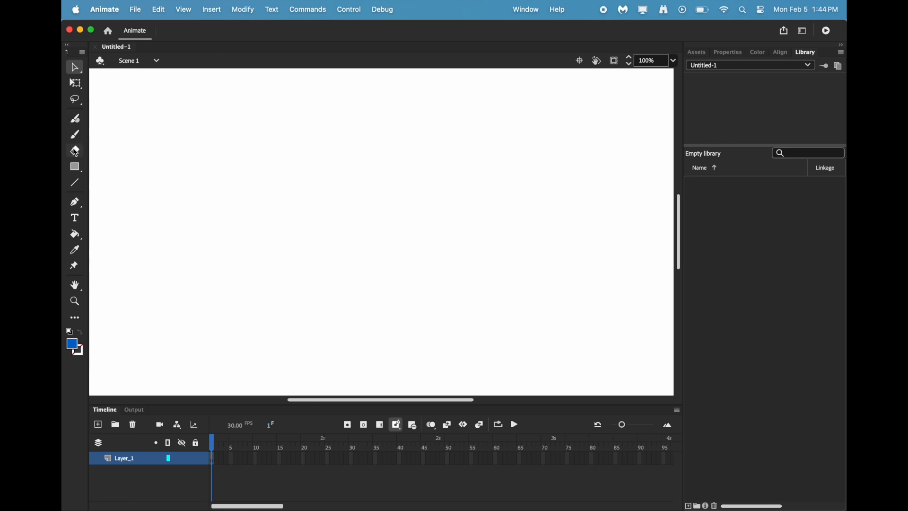
{"action": "left_click", "coordinate": [75, 167]}
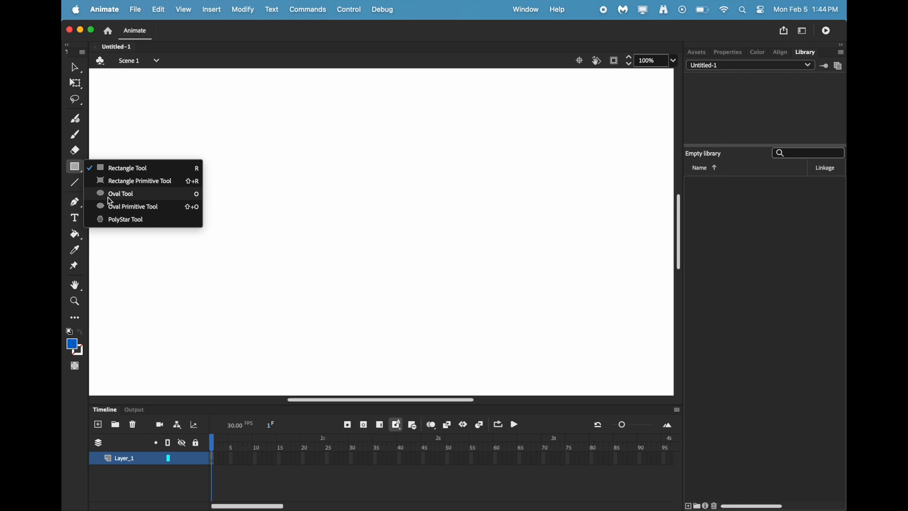
{"action": "left_click", "coordinate": [110, 194]}
{"action": "left_click_drag", "start_coordinate": [120, 93], "coordinate": [198, 169]}
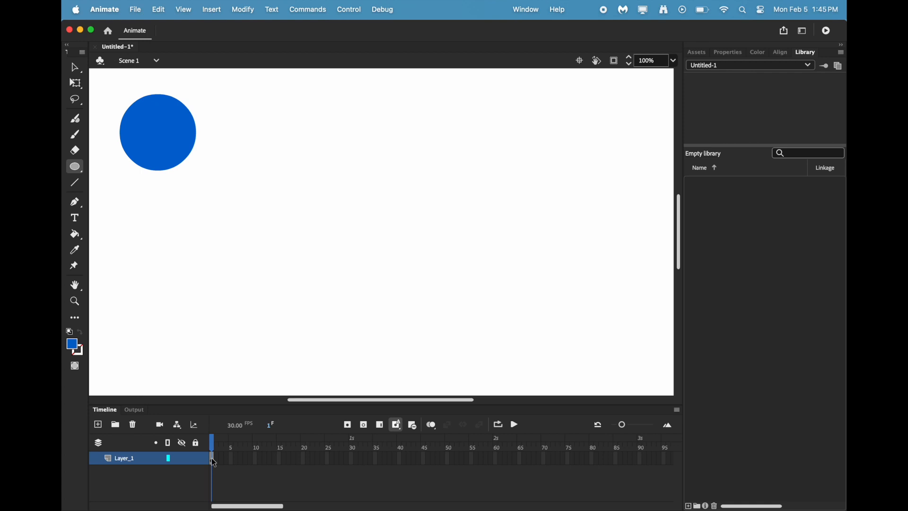
Extend Layer_1 from frame 1 to frame 60 and insert a keyframe at frame 60.
{"action": "left_click_drag", "start_coordinate": [213, 463], "coordinate": [496, 468]}
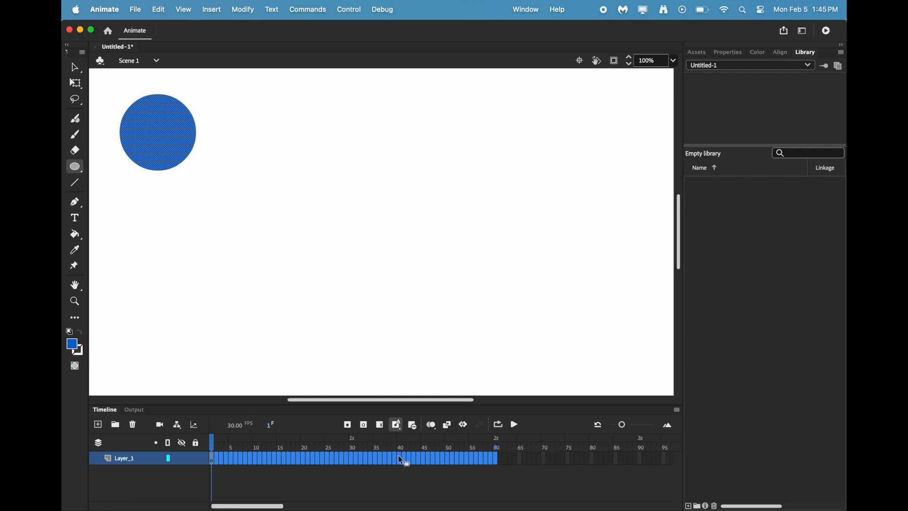
{"action": "right_click", "coordinate": [301, 457]}
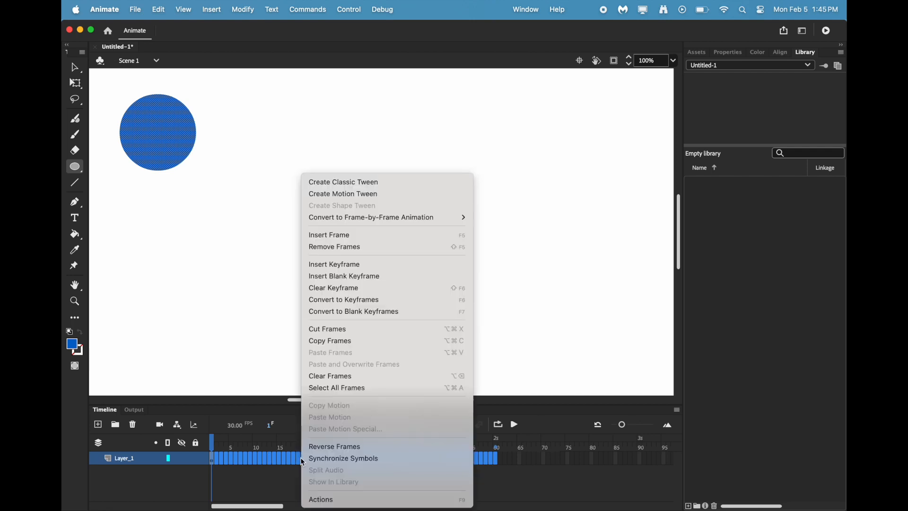
{"action": "left_click", "coordinate": [359, 263]}
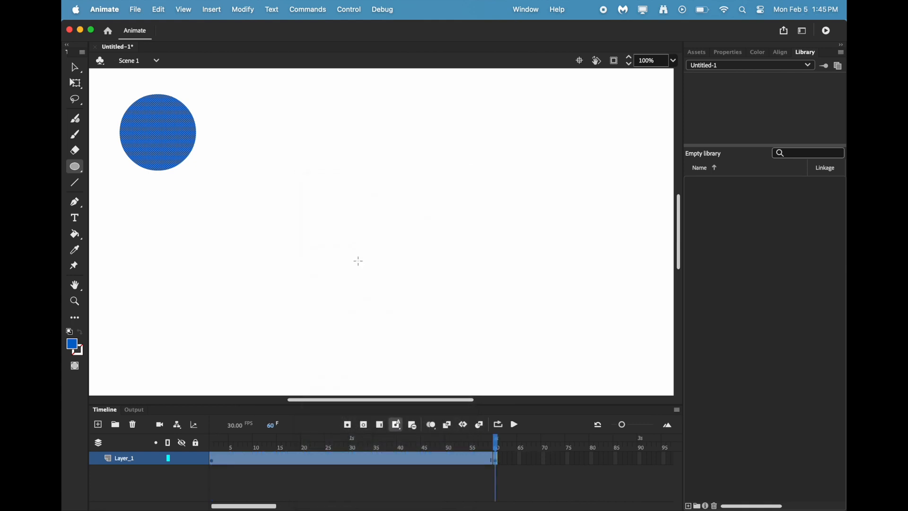
Create a motion tween on the Layer_1 frame span, converting the circle to a symbol.
{"action": "right_click", "coordinate": [357, 458]}
{"action": "left_click", "coordinate": [357, 458]}
{"action": "right_click", "coordinate": [357, 458]}
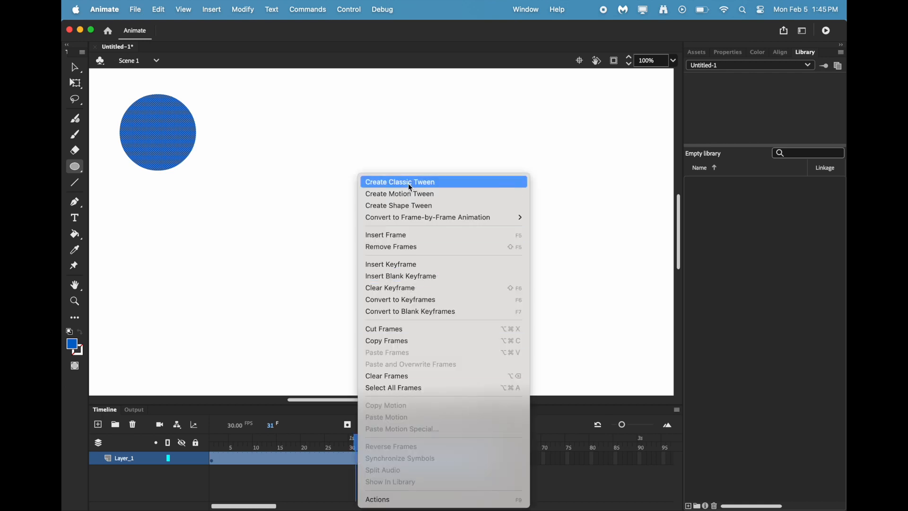
{"action": "left_click", "coordinate": [443, 197]}
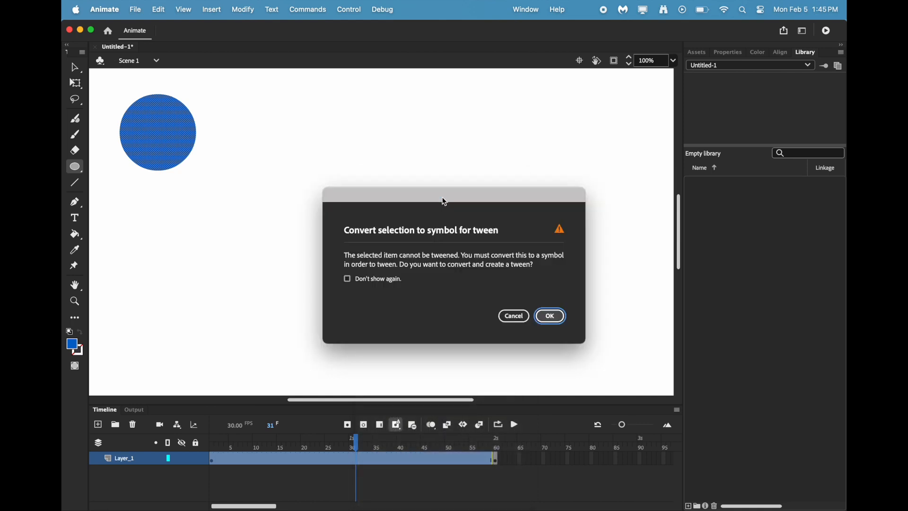
{"action": "left_click", "coordinate": [553, 320]}
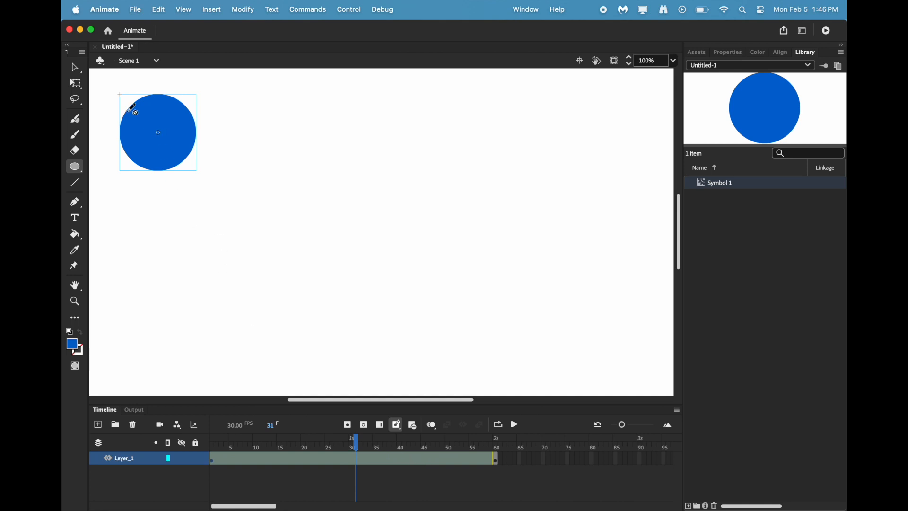
Give the ball a V-shaped motion path: lower edge of the visible stage at frame 30, upper-right corner at frame 59.
{"action": "left_click", "coordinate": [77, 70]}
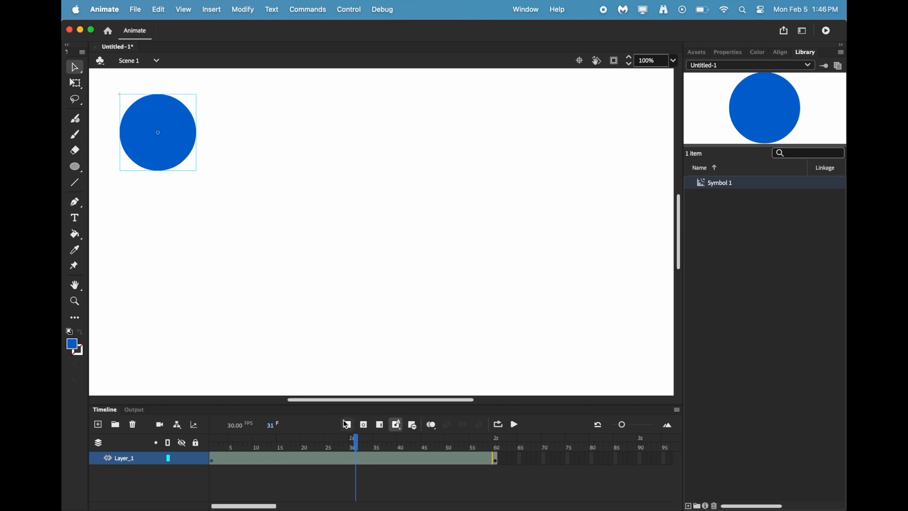
{"action": "left_click", "coordinate": [354, 446]}
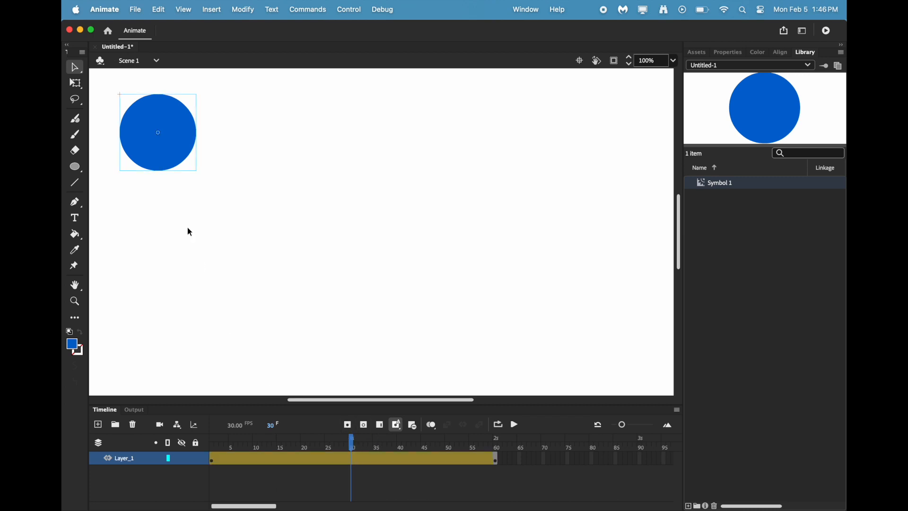
{"action": "left_click_drag", "start_coordinate": [164, 153], "coordinate": [369, 373]}
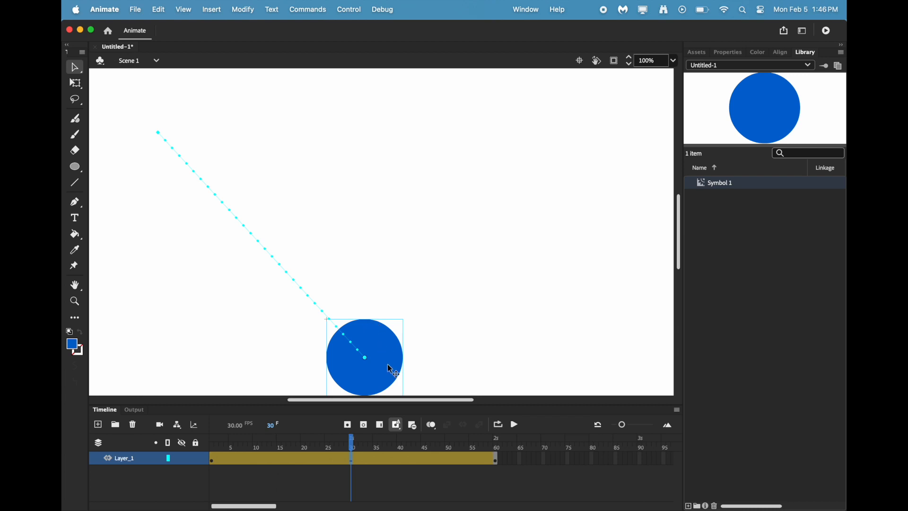
{"action": "left_click", "coordinate": [492, 461]}
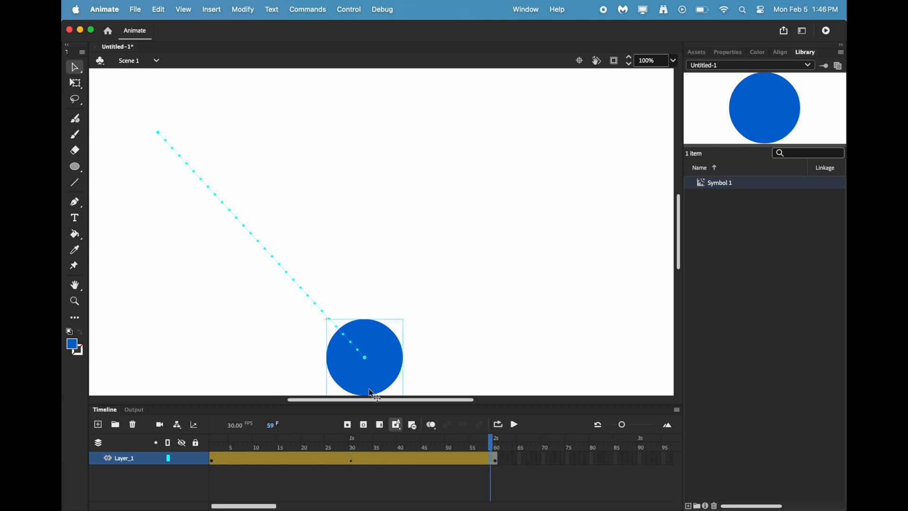
{"action": "left_click_drag", "start_coordinate": [380, 376], "coordinate": [690, 87]}
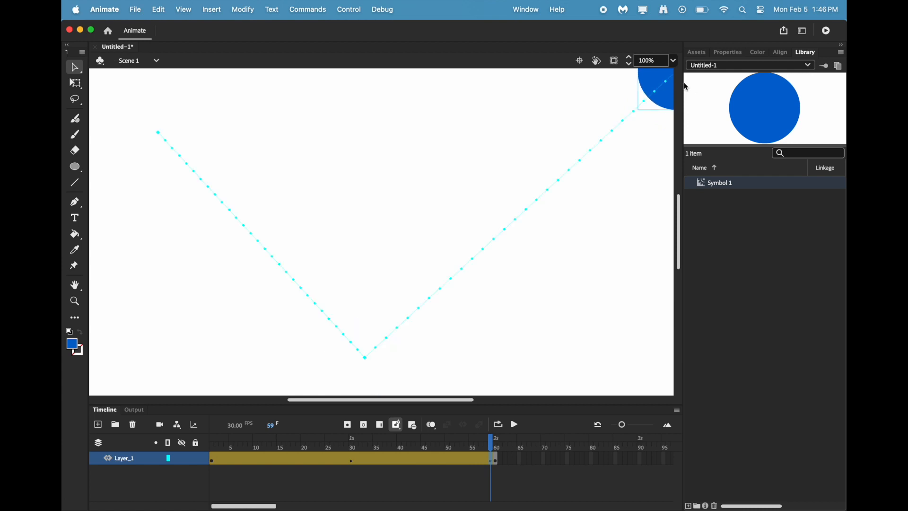
At frame 30, squash the ball vertically into a flat oval and lower it to the bottom edge of the visible stage.
{"action": "left_click", "coordinate": [494, 447]}
{"action": "left_click_drag", "start_coordinate": [494, 447], "coordinate": [355, 464]}
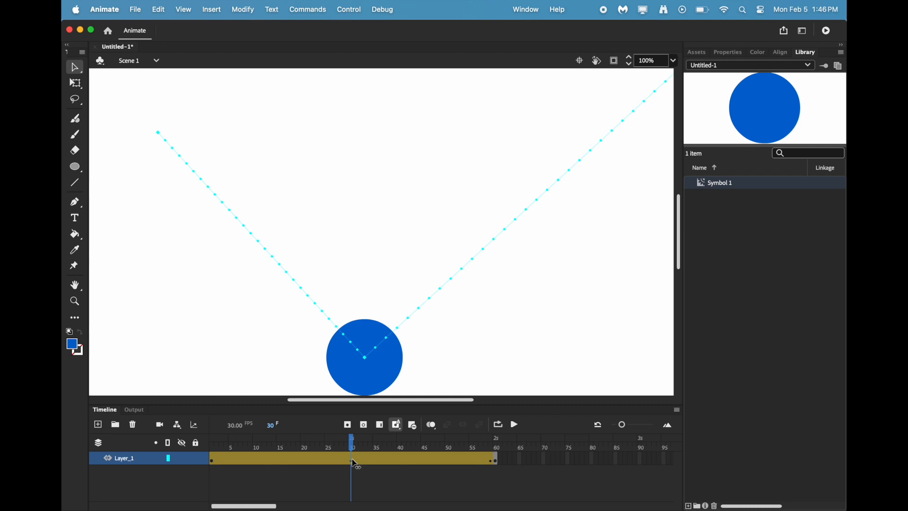
{"action": "left_click", "coordinate": [355, 462]}
{"action": "left_click", "coordinate": [78, 75]}
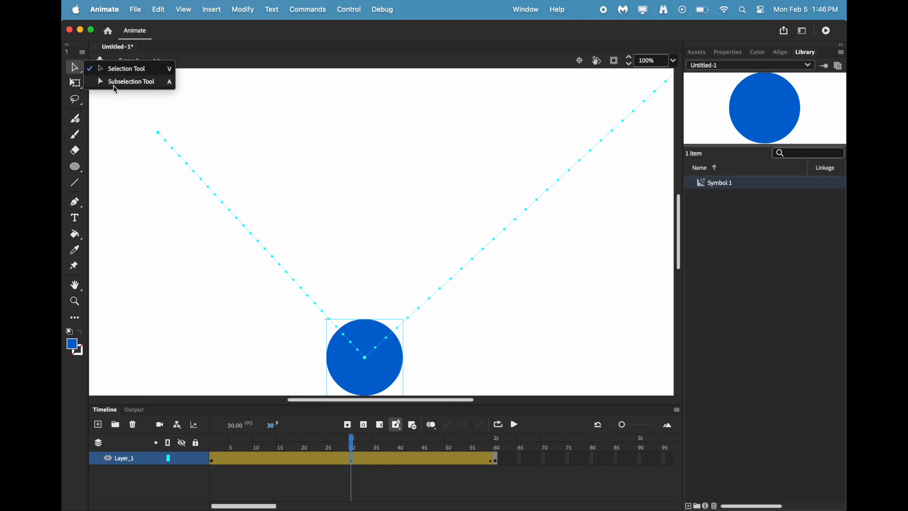
{"action": "left_click", "coordinate": [116, 82]}
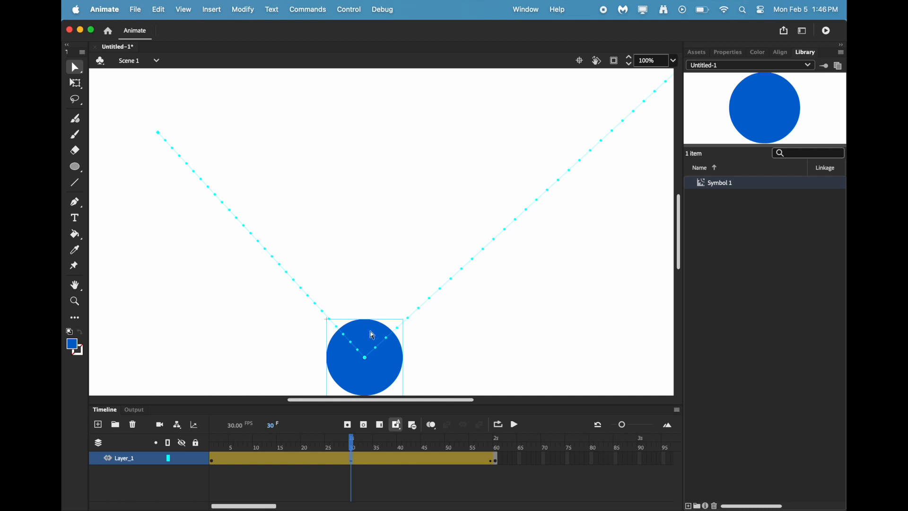
{"action": "mouse_move", "coordinate": [368, 325]}
{"action": "left_mouse_down"}
{"action": "mouse_move", "coordinate": [368, 354]}
{"action": "mouse_move", "coordinate": [368, 321]}
{"action": "left_mouse_up"}
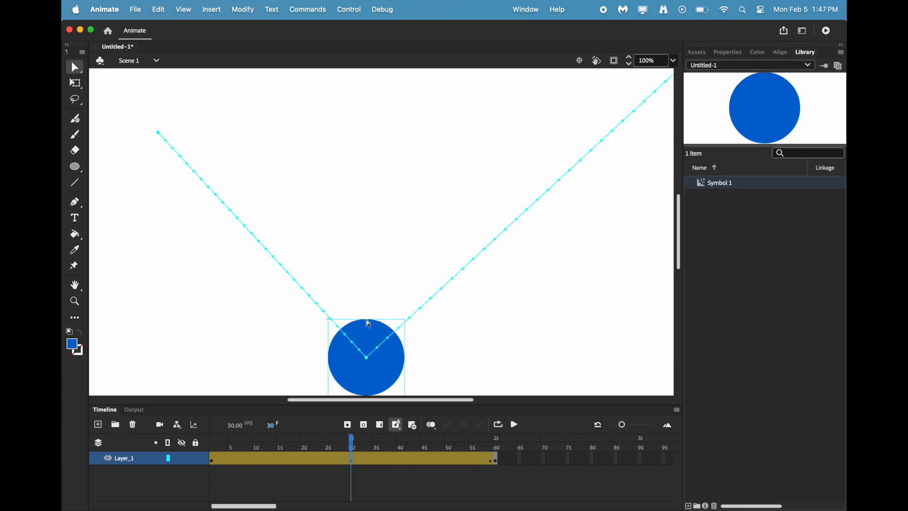
{"action": "left_click", "coordinate": [78, 84]}
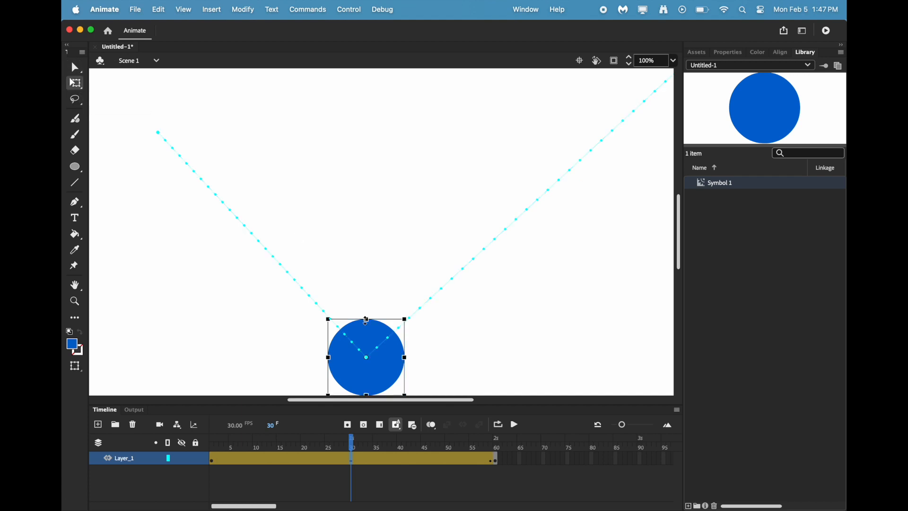
{"action": "mouse_move", "coordinate": [366, 319]}
{"action": "left_mouse_down"}
{"action": "mouse_move", "coordinate": [365, 343]}
{"action": "mouse_move", "coordinate": [365, 321]}
{"action": "mouse_move", "coordinate": [370, 330]}
{"action": "left_mouse_up"}
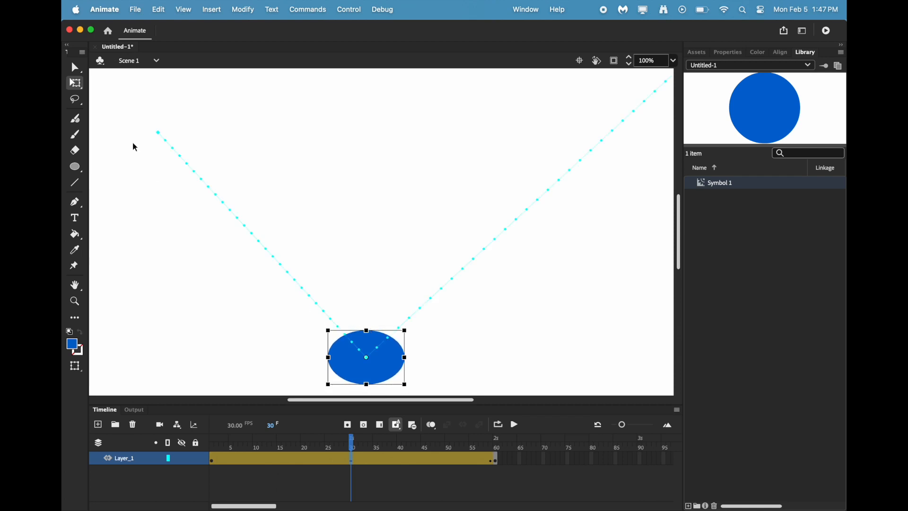
{"action": "left_click", "coordinate": [75, 67]}
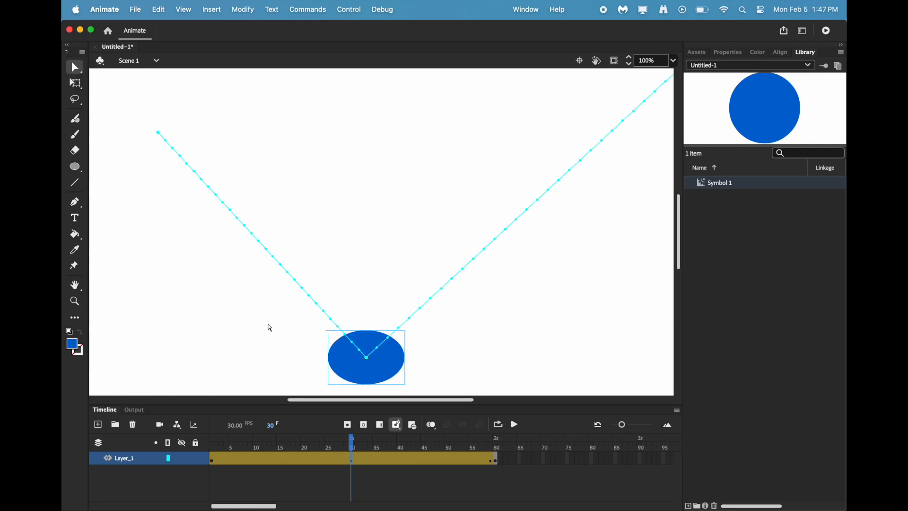
{"action": "left_click_drag", "start_coordinate": [368, 374], "coordinate": [368, 388]}
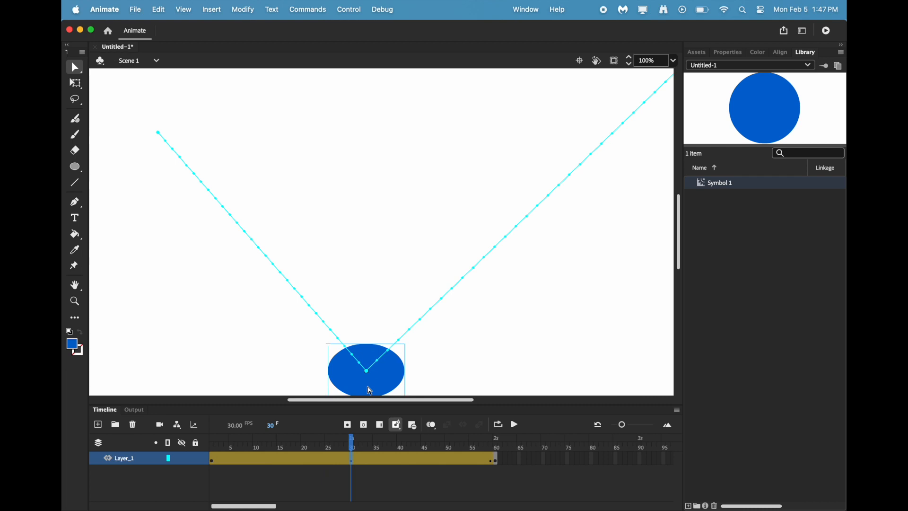
At frame 32, stretch the squashed ball vertically until it is nearly round again.
{"action": "mouse_move", "coordinate": [354, 452]}
{"action": "left_mouse_down"}
{"action": "mouse_move", "coordinate": [452, 432]}
{"action": "mouse_move", "coordinate": [354, 444]}
{"action": "left_mouse_up"}
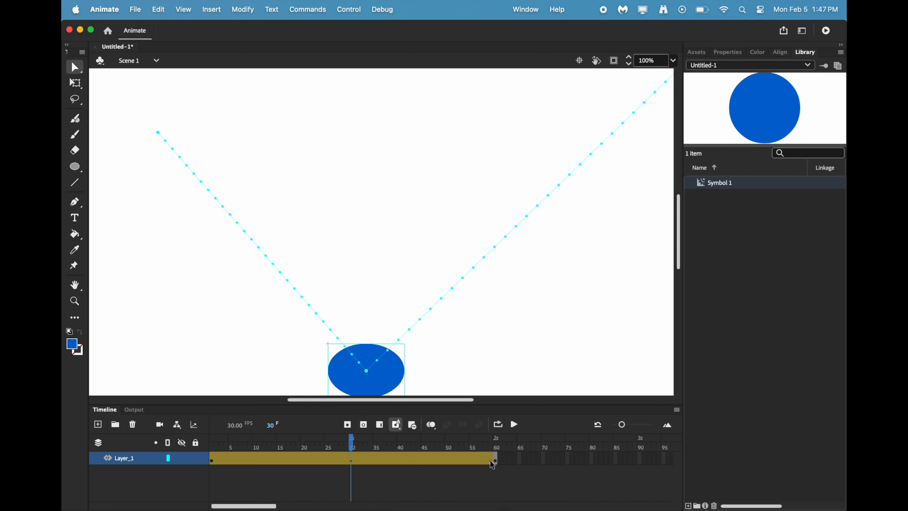
{"action": "left_click", "coordinate": [492, 462]}
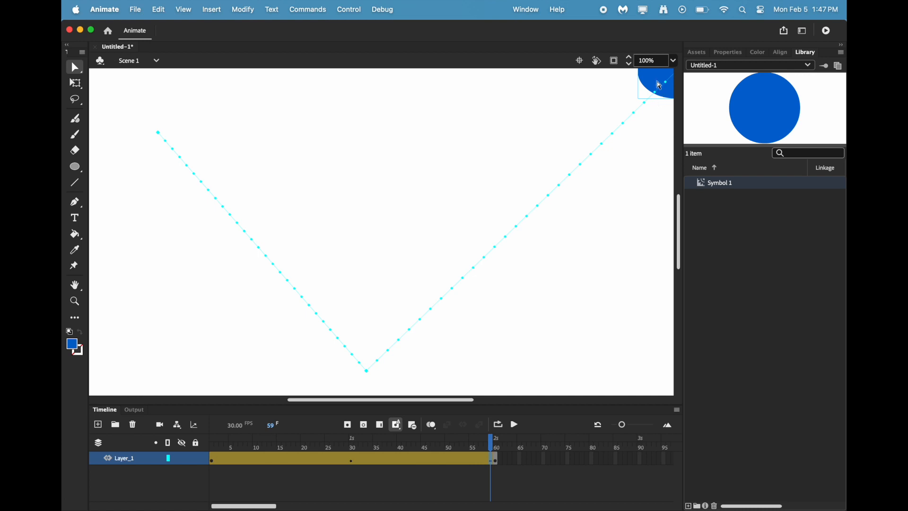
{"action": "left_click_drag", "start_coordinate": [493, 447], "coordinate": [361, 466]}
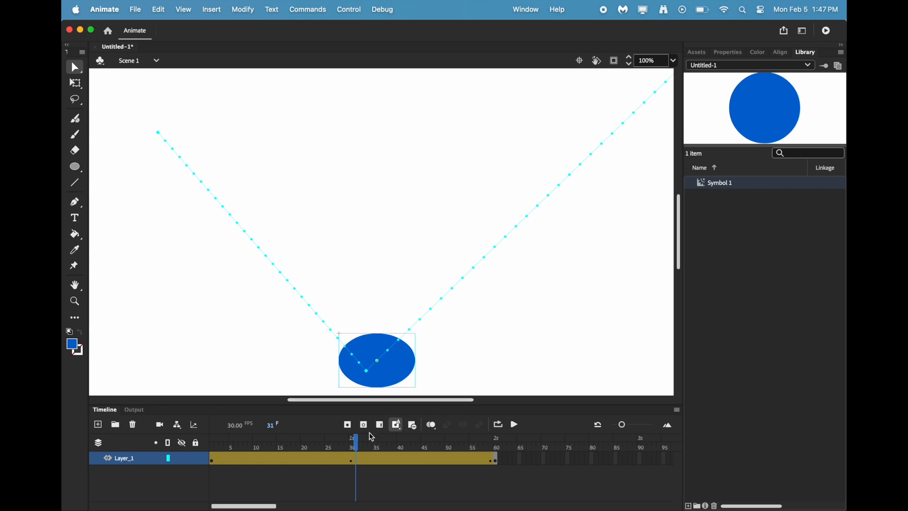
{"action": "left_click_drag", "start_coordinate": [359, 444], "coordinate": [364, 445]}
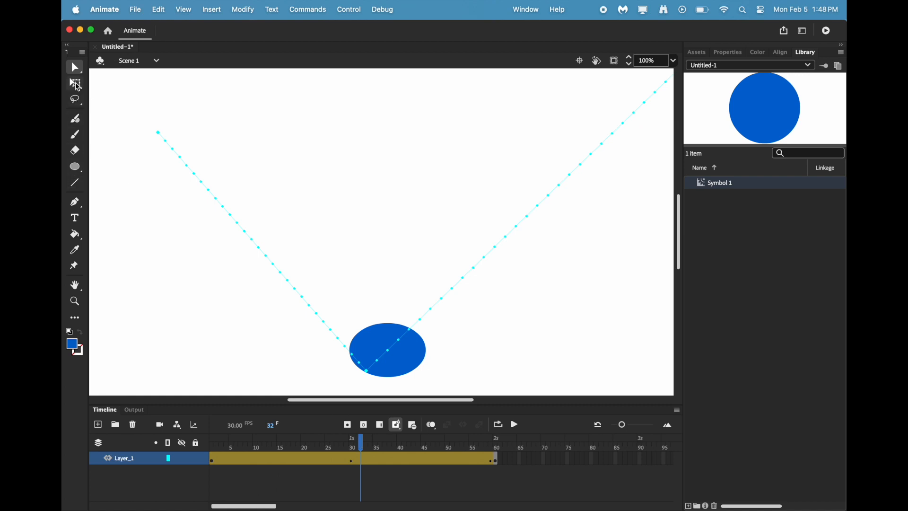
{"action": "left_click", "coordinate": [396, 360]}
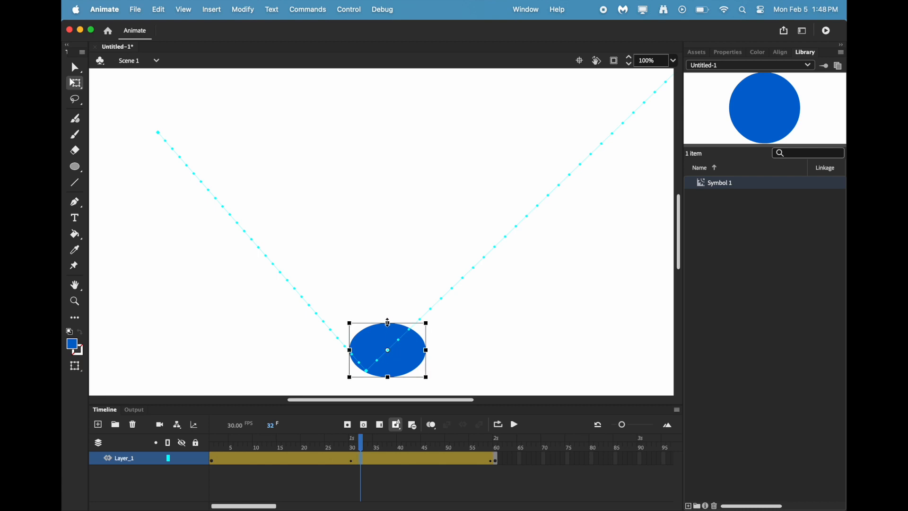
{"action": "left_click_drag", "start_coordinate": [388, 323], "coordinate": [388, 315]}
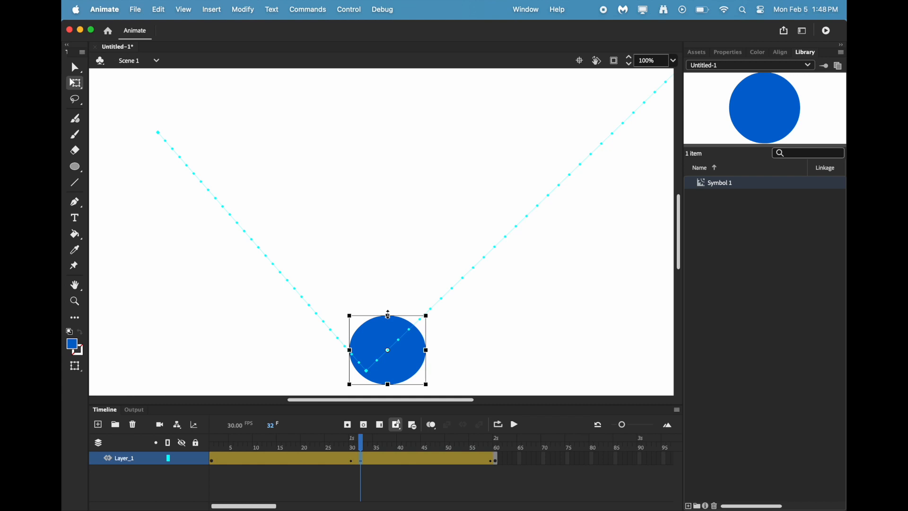
Rewind to frame 1 and play the bouncing animation.
{"action": "left_click_drag", "start_coordinate": [361, 442], "coordinate": [198, 490]}
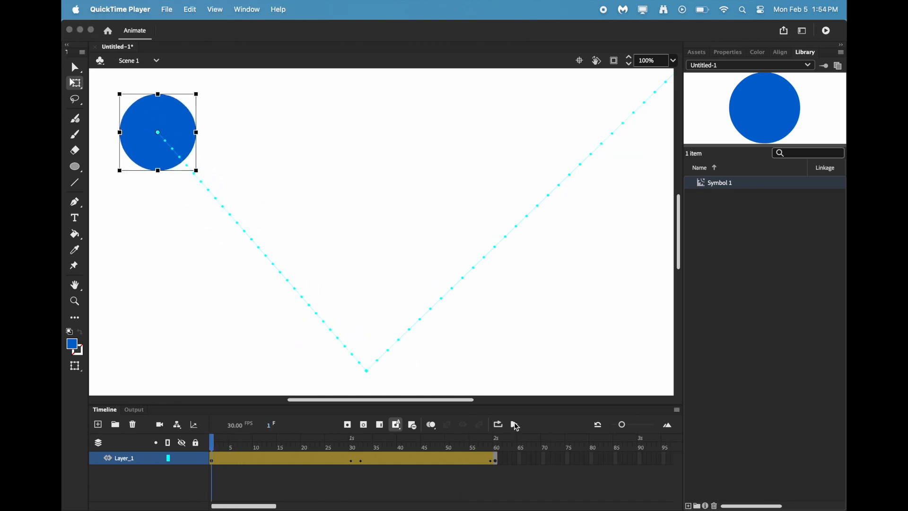
{"action": "left_click", "coordinate": [517, 427]}
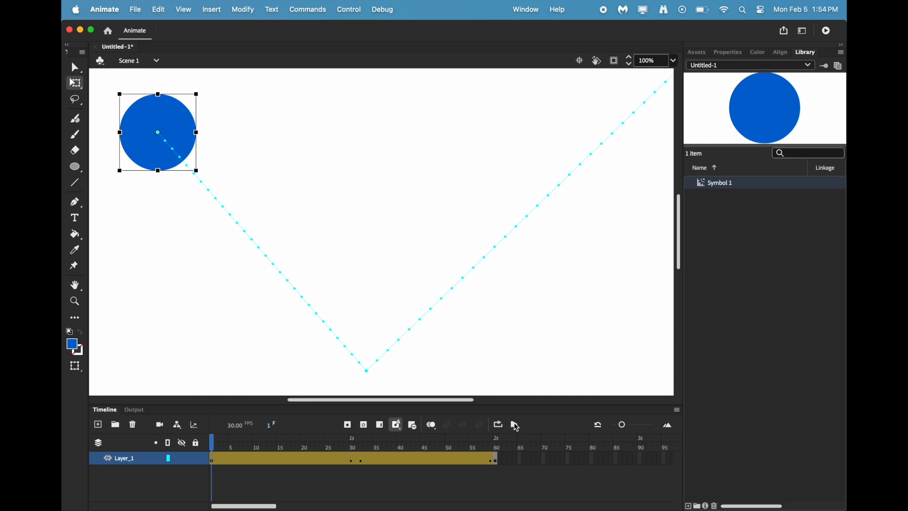
{"action": "left_click", "coordinate": [517, 427]}
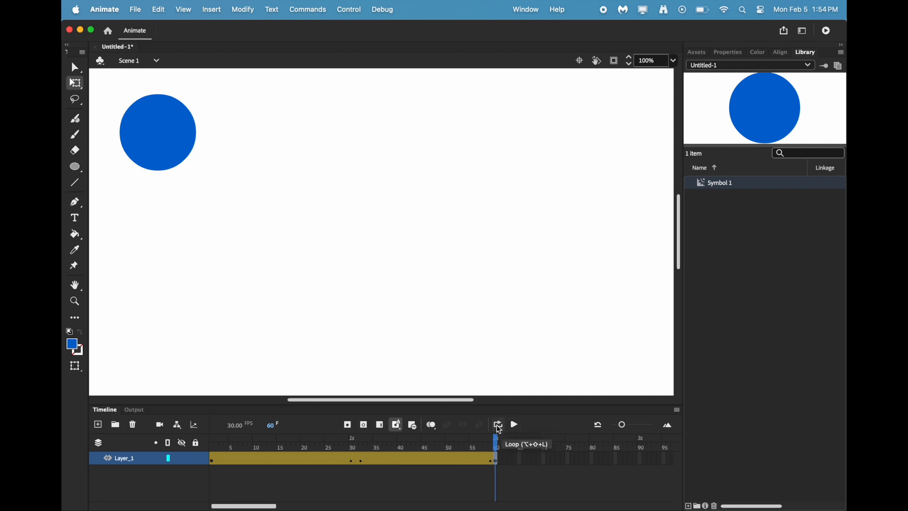
Turn on looping for frames 1 to 60, play the looped animation and stop it.
{"action": "left_click", "coordinate": [499, 428]}
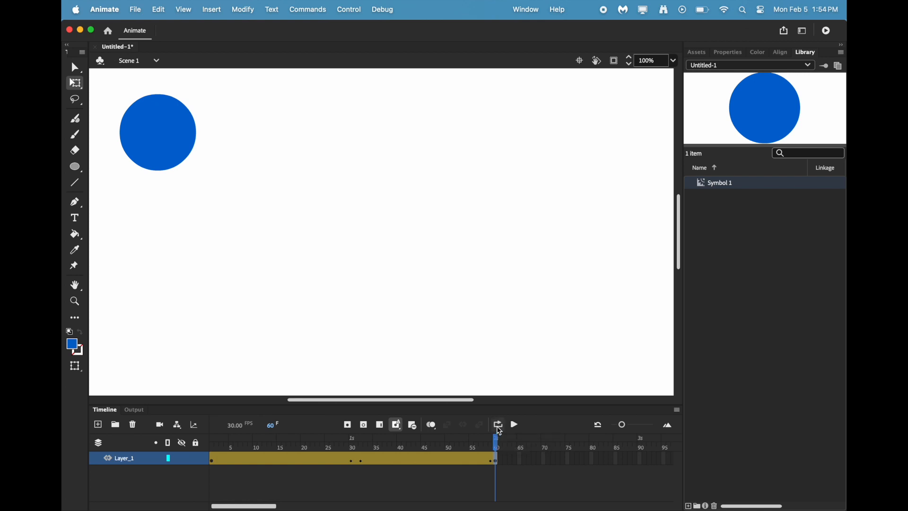
{"action": "mouse_move", "coordinate": [499, 445]}
{"action": "left_mouse_down"}
{"action": "mouse_move", "coordinate": [375, 442]}
{"action": "mouse_move", "coordinate": [497, 443]}
{"action": "left_mouse_up"}
{"action": "left_click", "coordinate": [500, 428]}
{"action": "left_click_drag", "start_coordinate": [487, 439], "coordinate": [194, 441]}
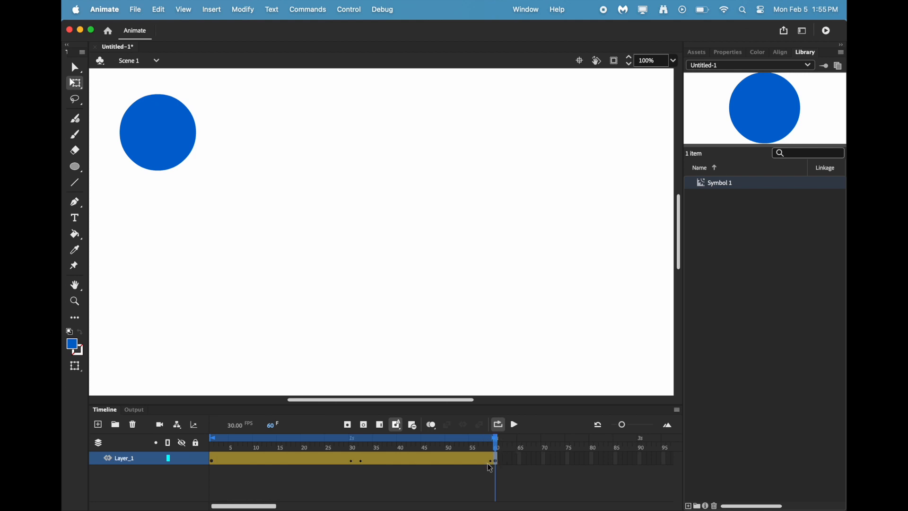
{"action": "left_click", "coordinate": [516, 425]}
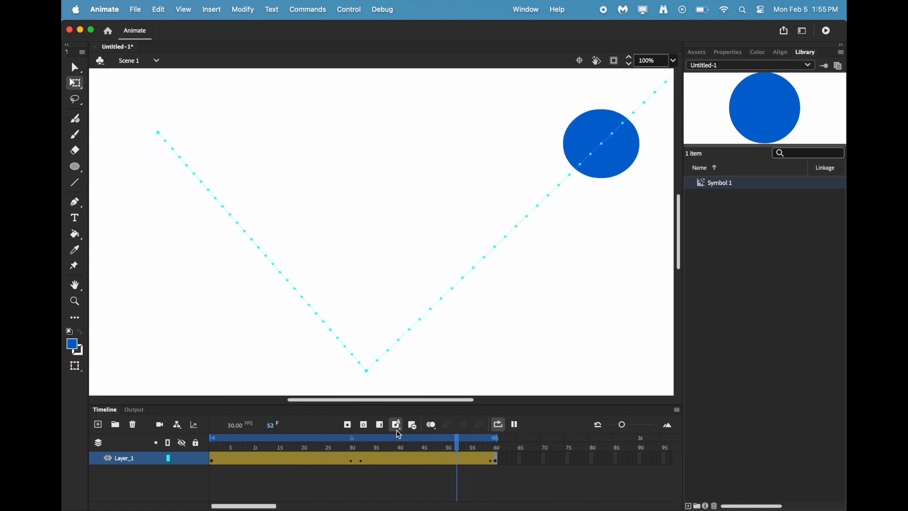
{"action": "left_click", "coordinate": [514, 425]}
At frame 29, stretch the squashed ball vertically until it is nearly round, and play the looped animation.
{"action": "left_click", "coordinate": [354, 461]}
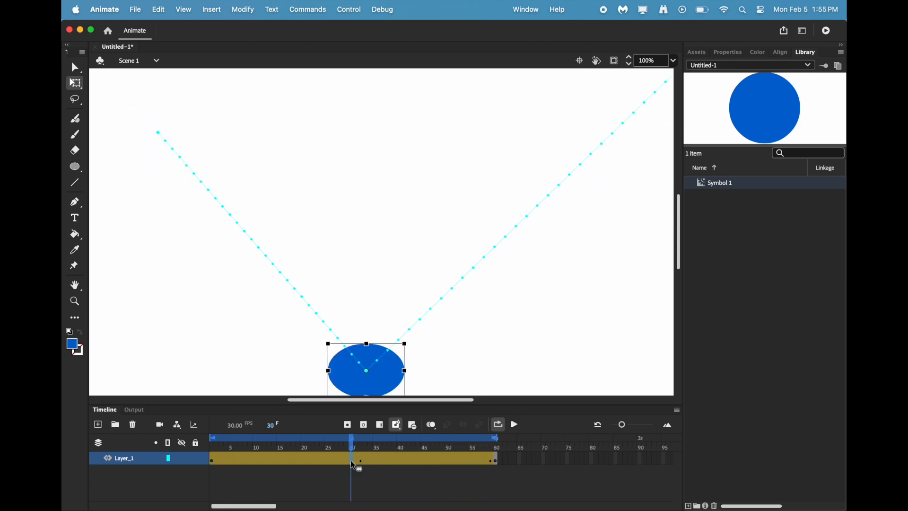
{"action": "left_click", "coordinate": [347, 462]}
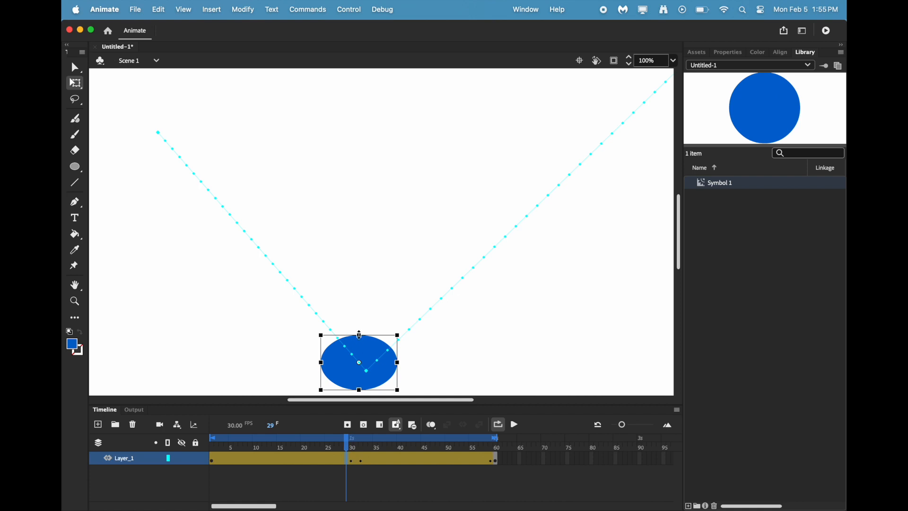
{"action": "left_click_drag", "start_coordinate": [359, 335], "coordinate": [359, 327]}
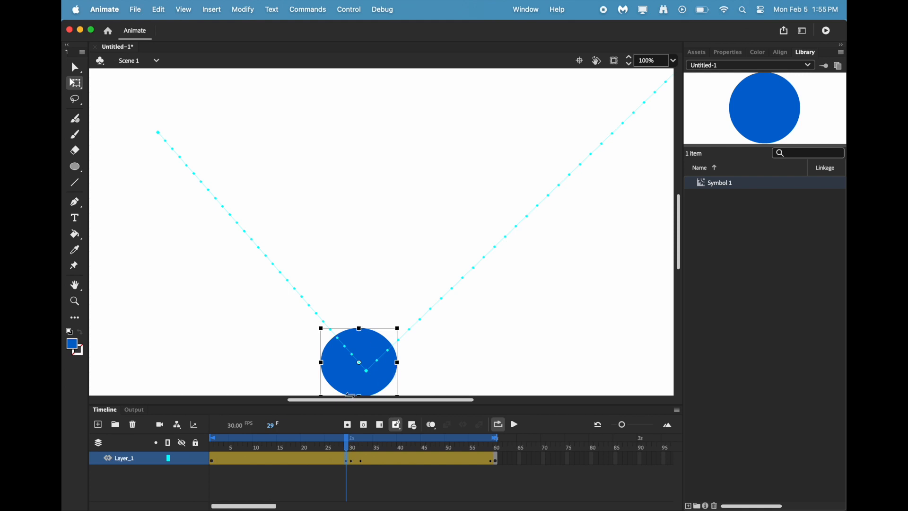
{"action": "left_click", "coordinate": [515, 426]}
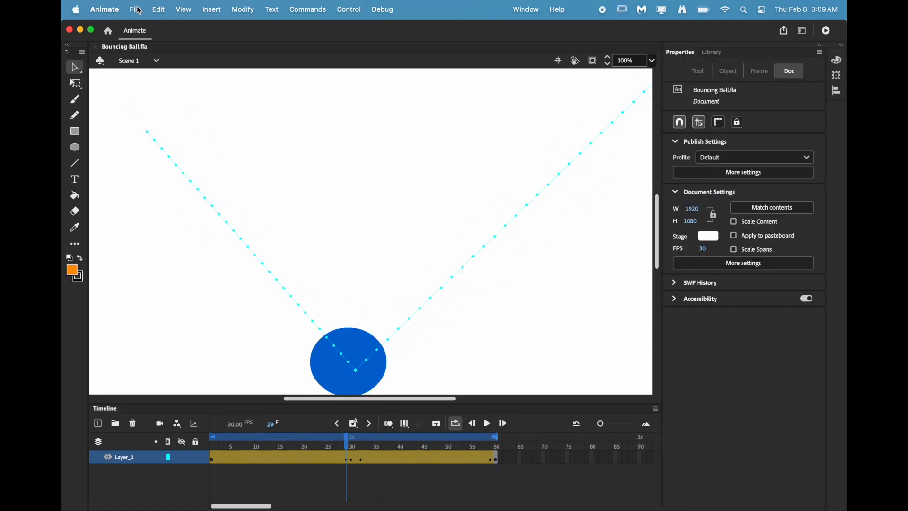
Export the entire movie as H.264 video at 1920 × 1080 px with the Default (AME) preset, allowing access to the Desktop folder.
{"action": "left_click", "coordinate": [136, 9]}
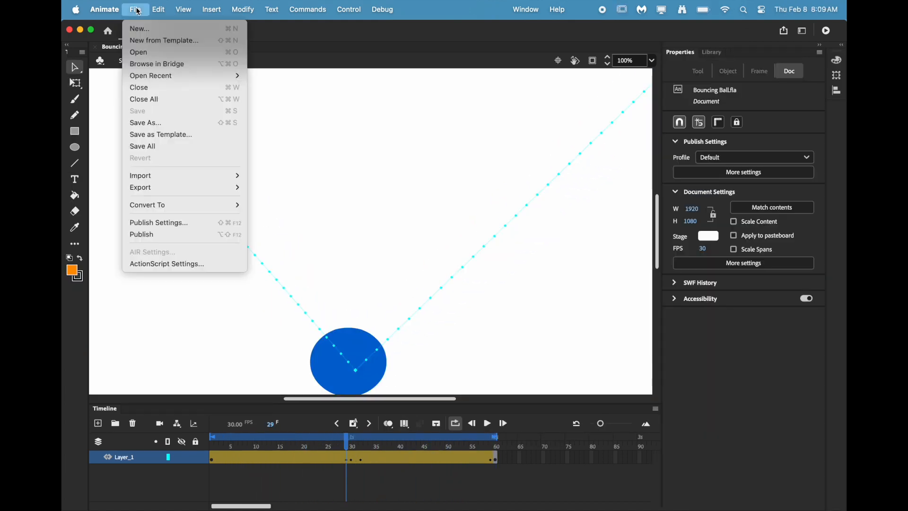
{"action": "mouse_move", "coordinate": [175, 188]}
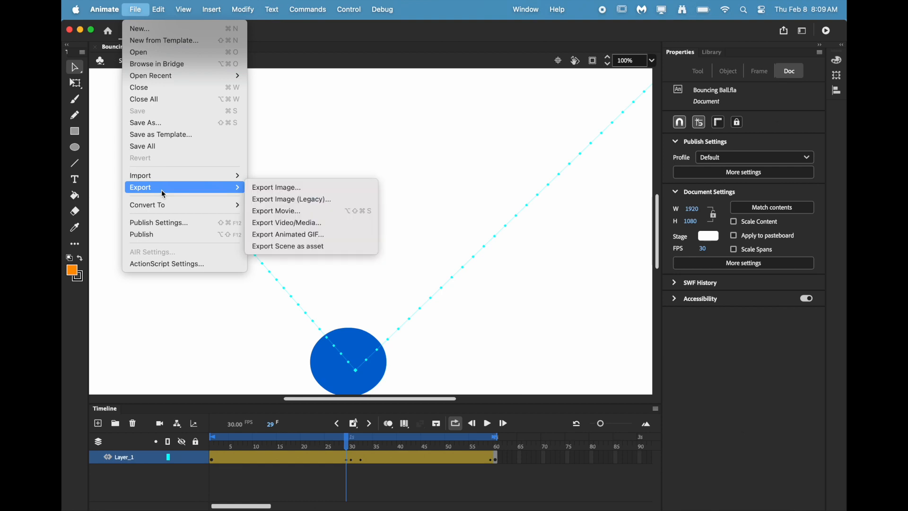
{"action": "left_click", "coordinate": [275, 212]}
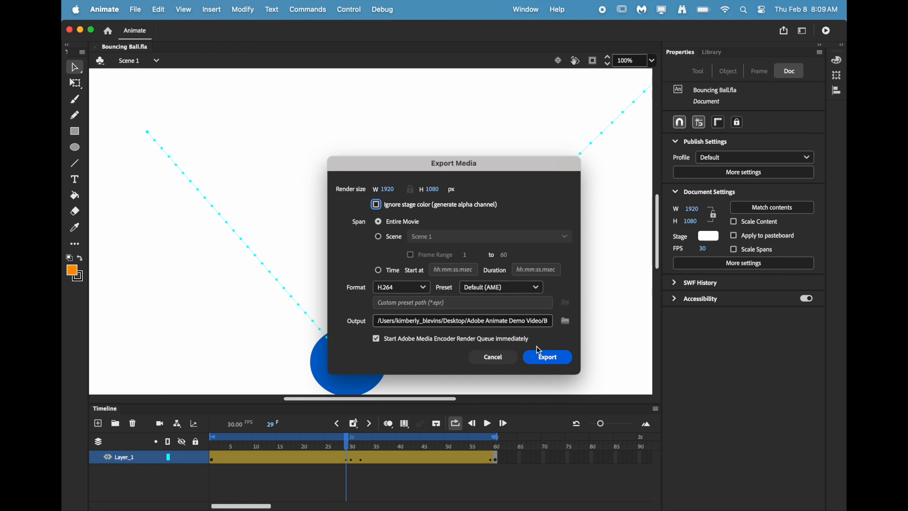
{"action": "left_click", "coordinate": [552, 360]}
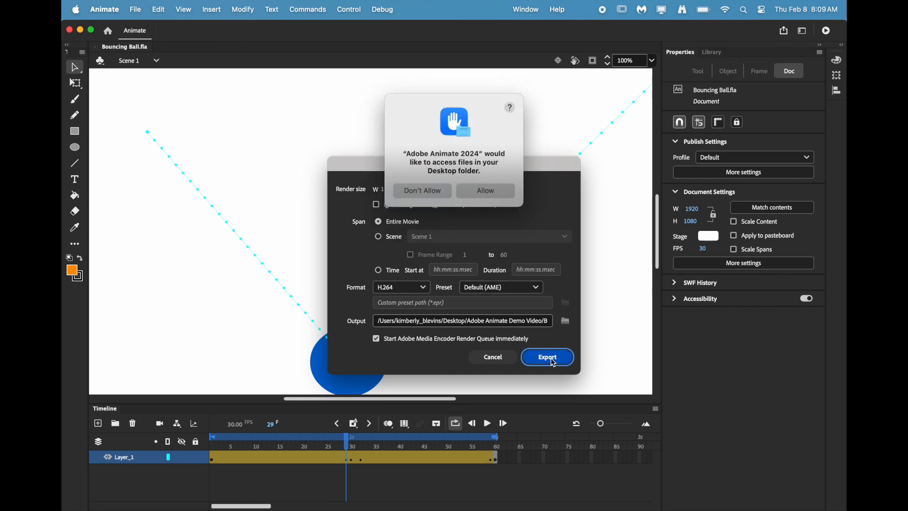
{"action": "left_click", "coordinate": [490, 197]}
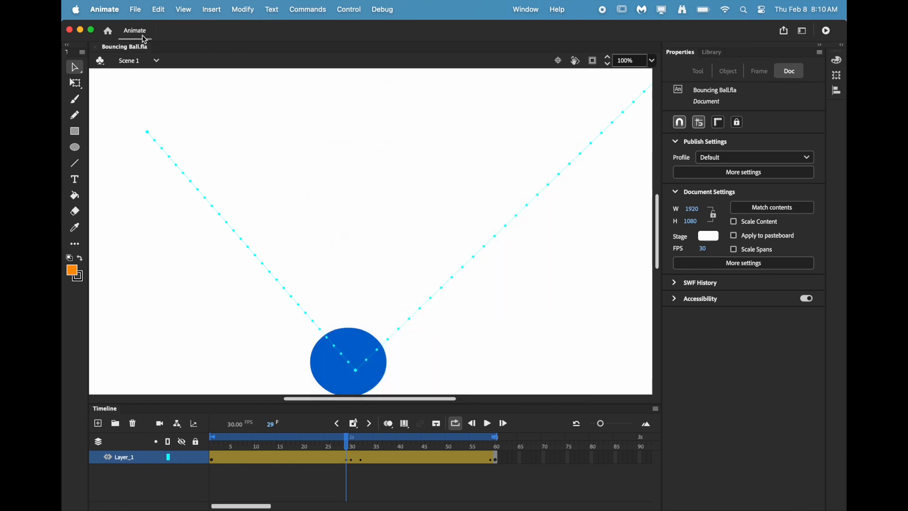
Quit Animate and move the file Animate - Bouncing Ball.mp4 to an empty area near the middle of the desktop.
{"action": "left_click", "coordinate": [104, 9]}
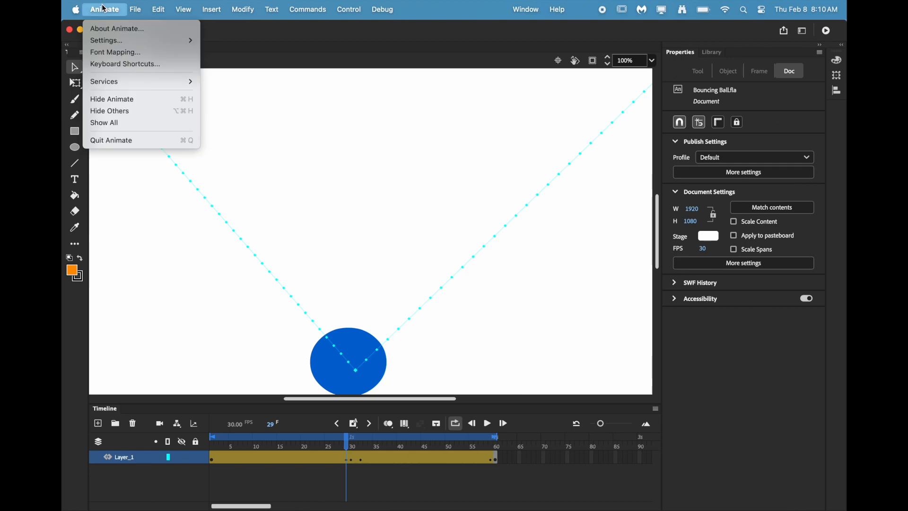
{"action": "left_click", "coordinate": [120, 140]}
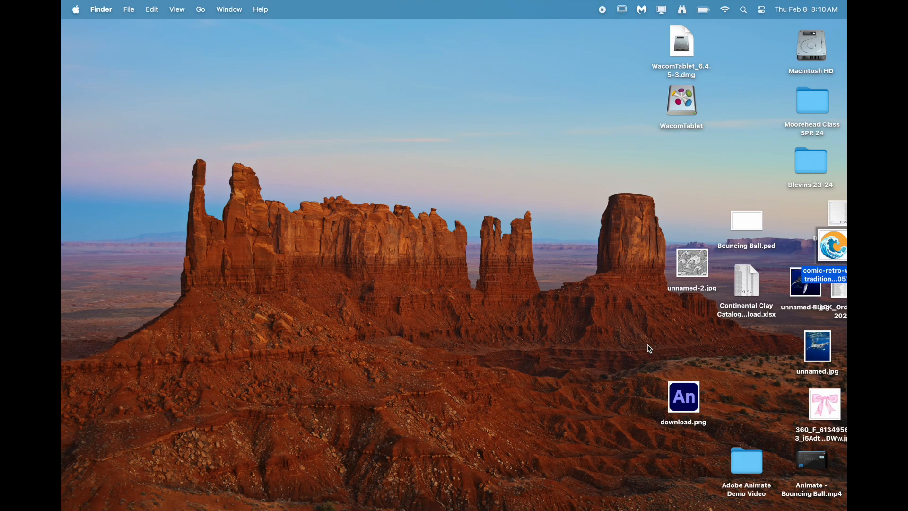
{"action": "mouse_move", "coordinate": [812, 466]}
{"action": "left_click_drag", "start_coordinate": [806, 459], "coordinate": [581, 312]}
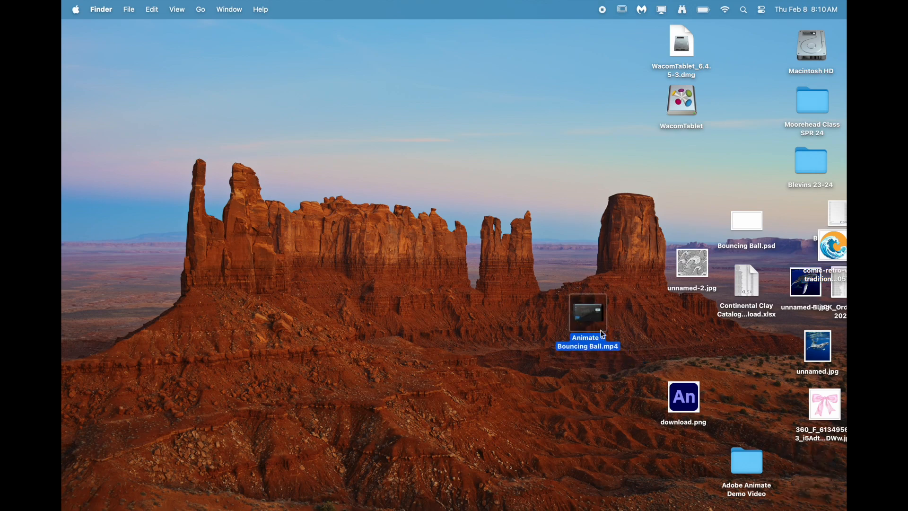
{"action": "mouse_move", "coordinate": [320, 504]}
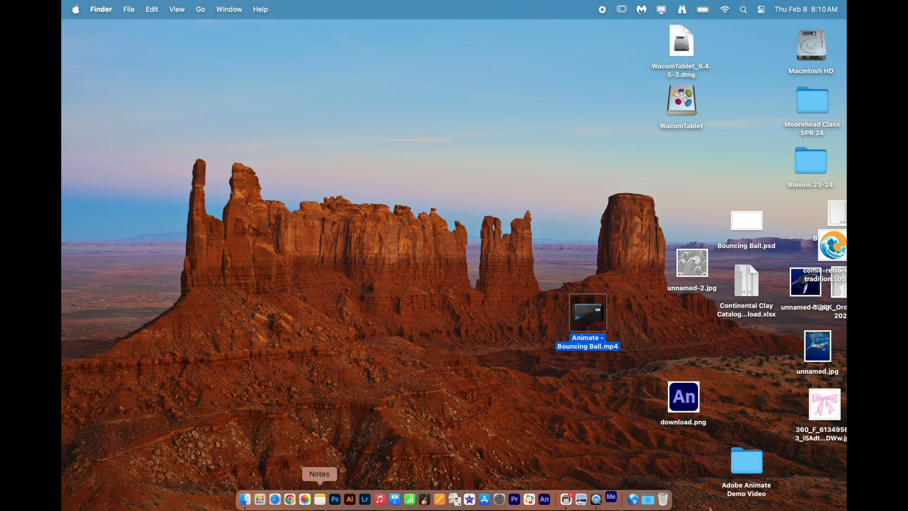